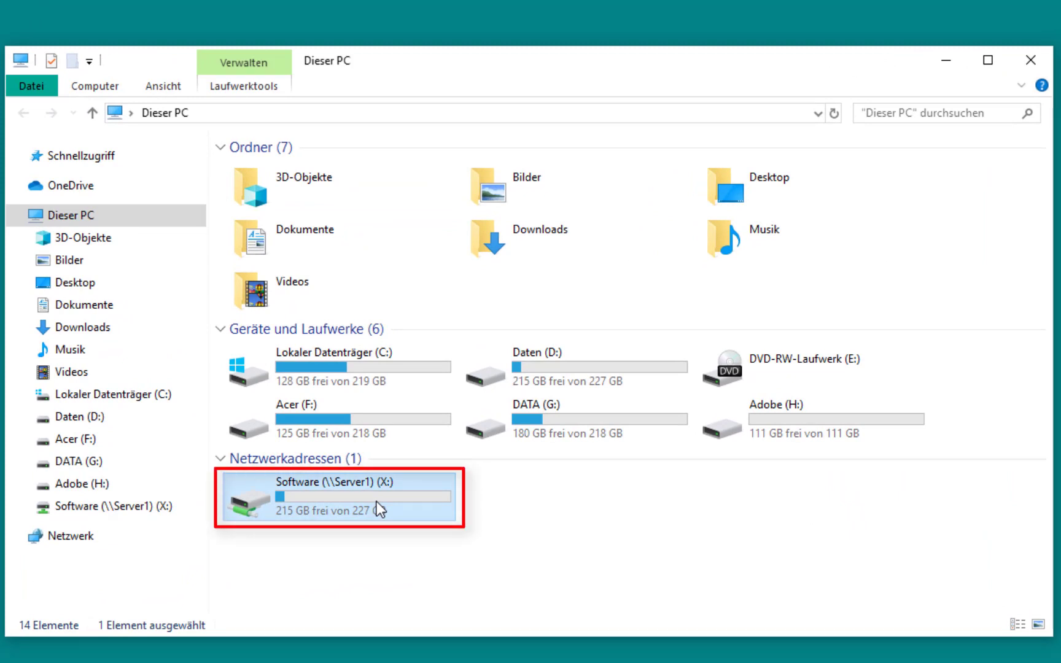
- Create a folder named IQ-RM PRO on the network drive Software (\\Server1) (X:)
{"action": "double_click", "coordinate": [427, 505]}
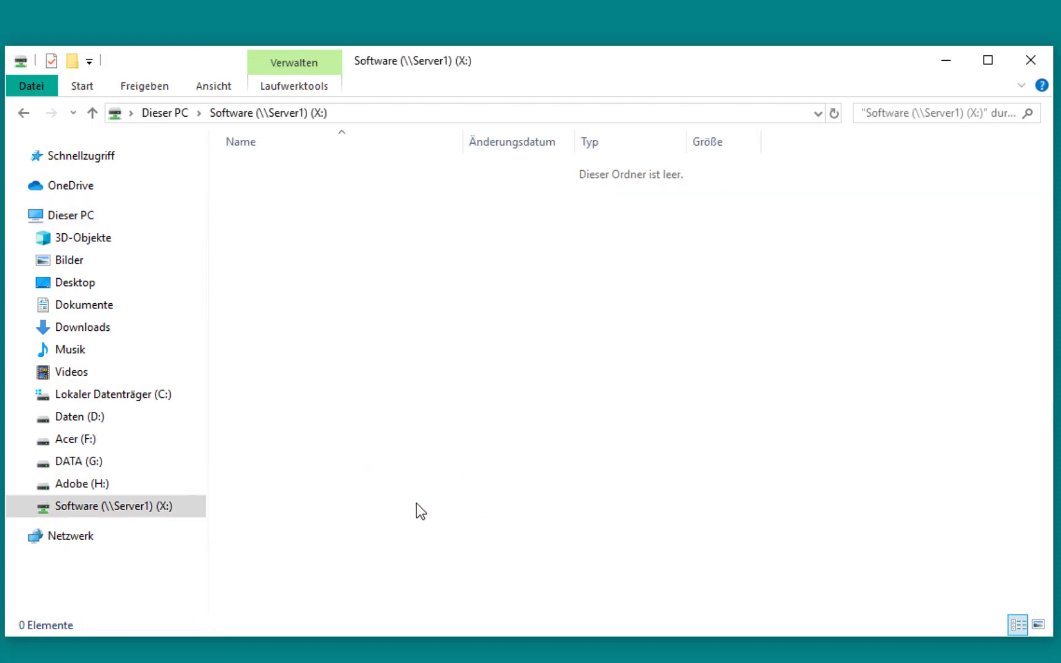
{"action": "left_click", "coordinate": [67, 60]}
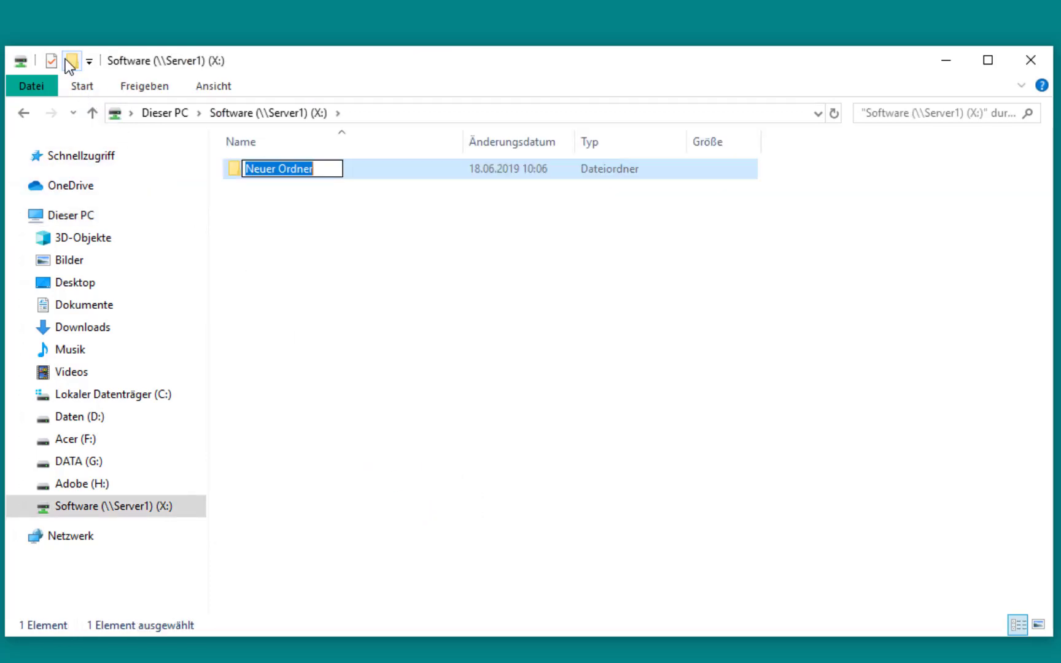
{"action": "type", "text": "IQ"}
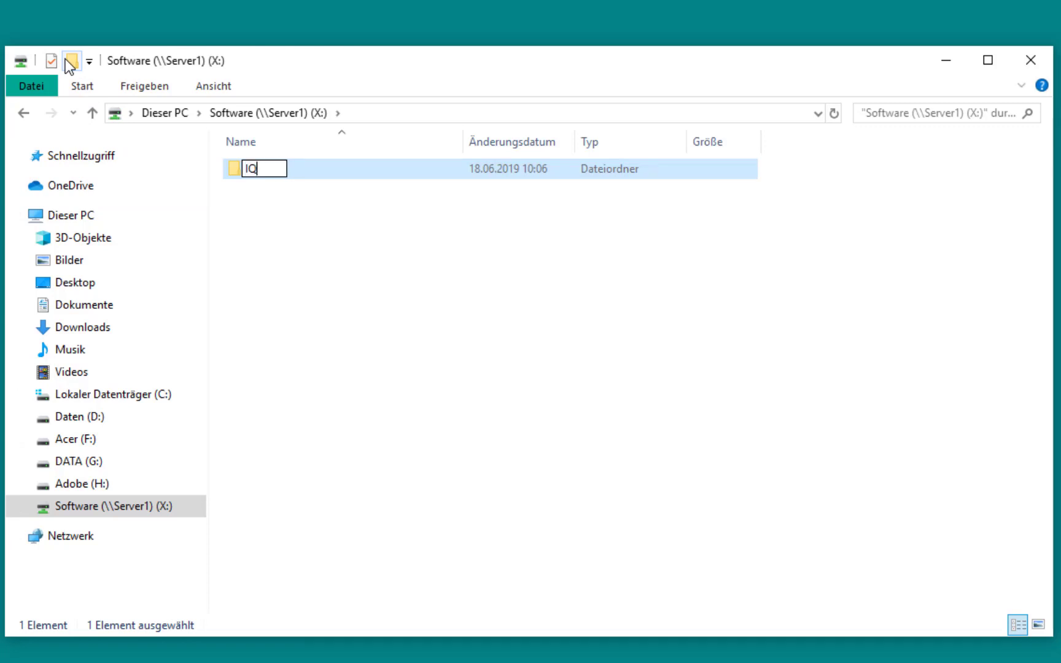
{"action": "type", "text": "-RM PRO"}
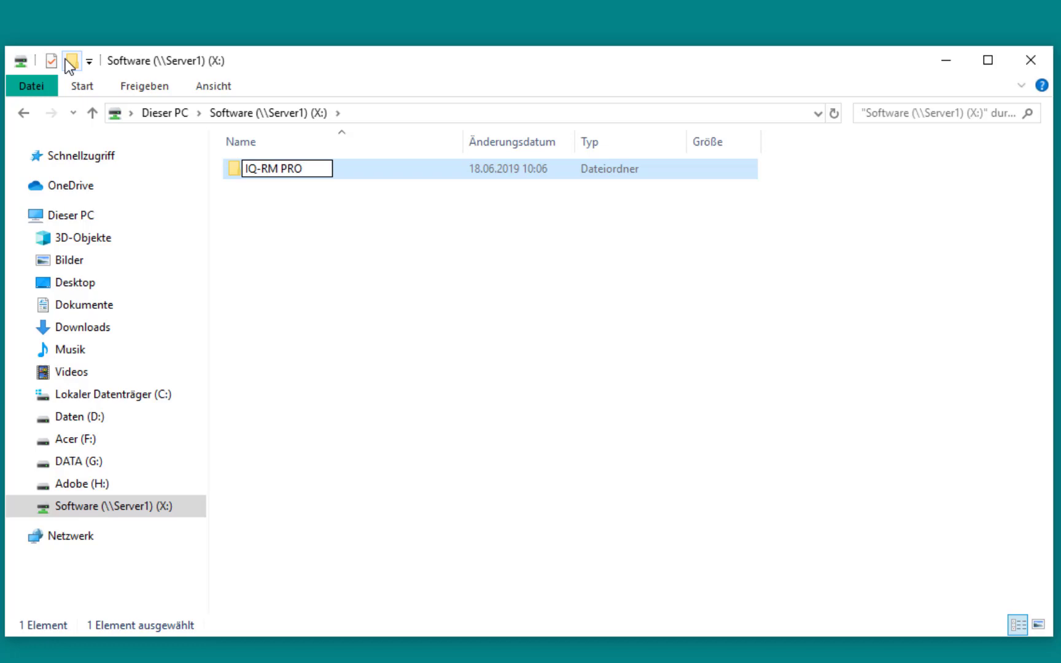
{"action": "key", "text": "Return"}
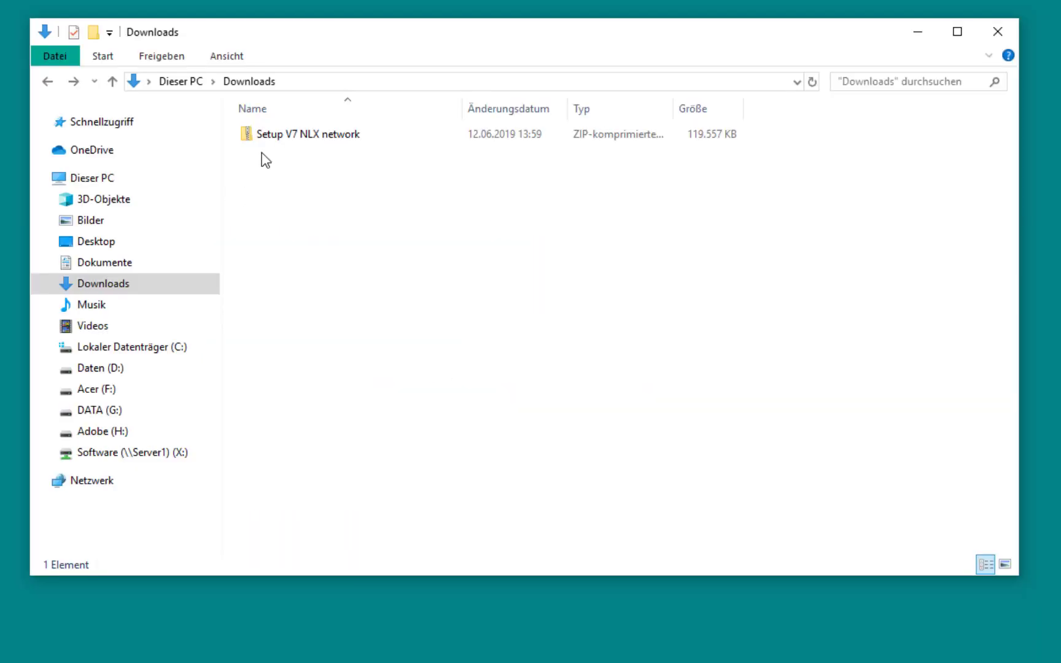
- Extract the Setup V7 NLX network ZIP archive into a folder of the same name in Downloads
{"action": "left_click", "coordinate": [284, 135]}
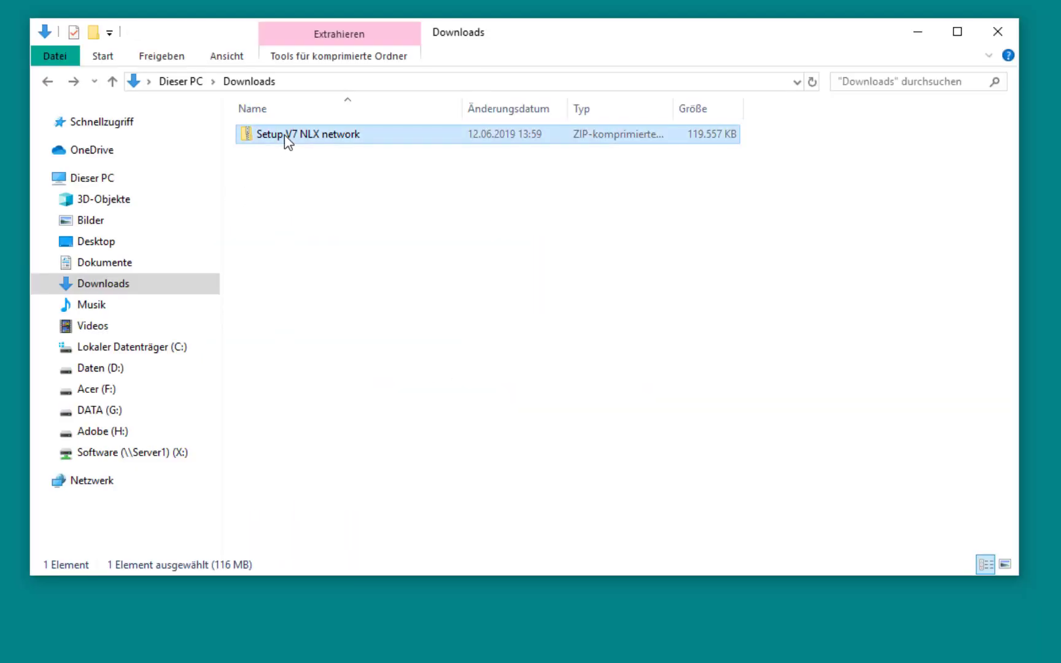
{"action": "right_click", "coordinate": [285, 134]}
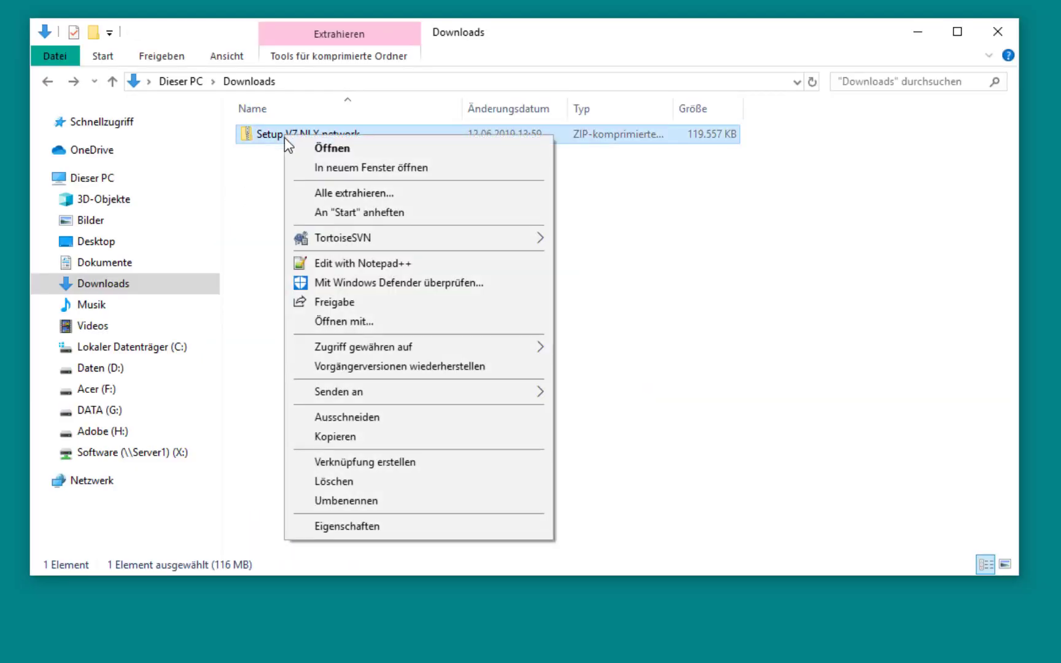
{"action": "left_click", "coordinate": [420, 196]}
{"action": "left_click", "coordinate": [653, 441]}
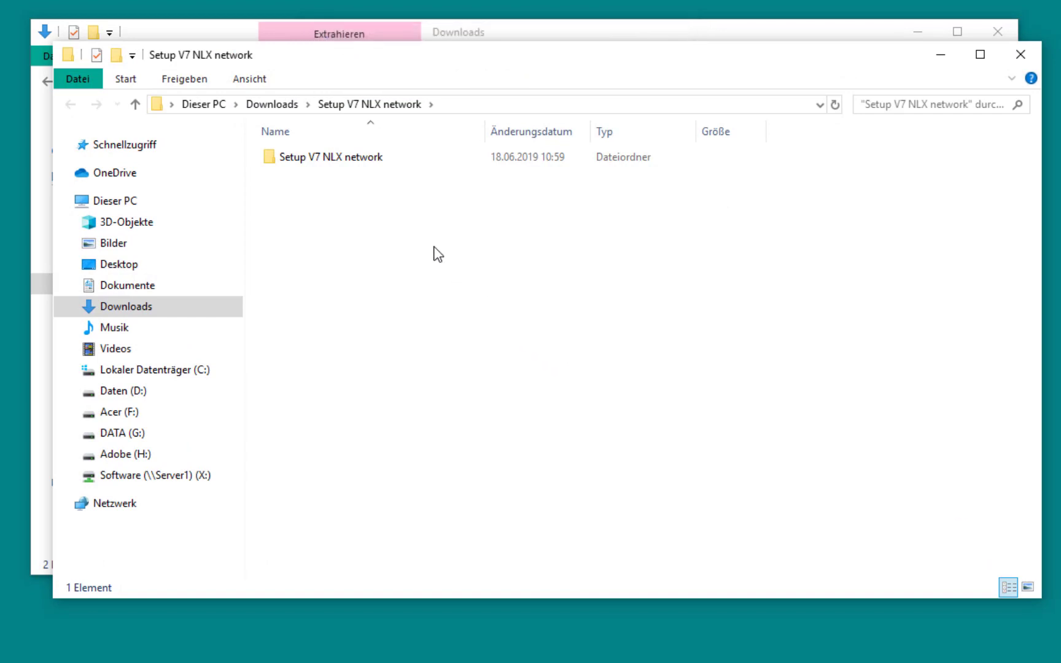
- Run the setup application from the extracted inner Setup V7 NLX network folder as administrator
{"action": "left_click", "coordinate": [339, 163]}
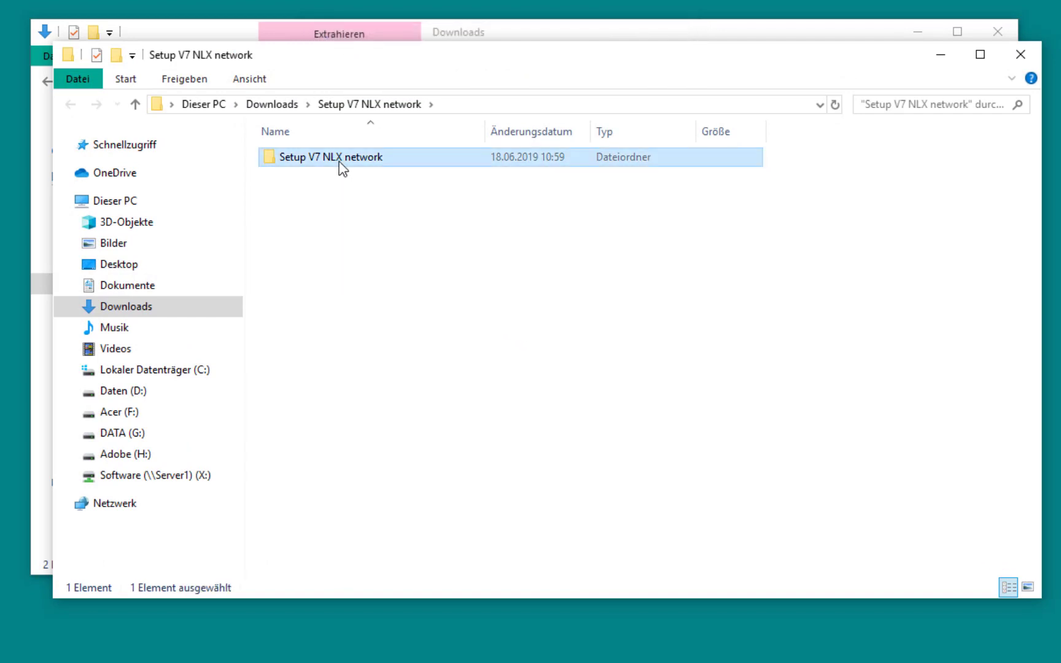
{"action": "double_click", "coordinate": [343, 163]}
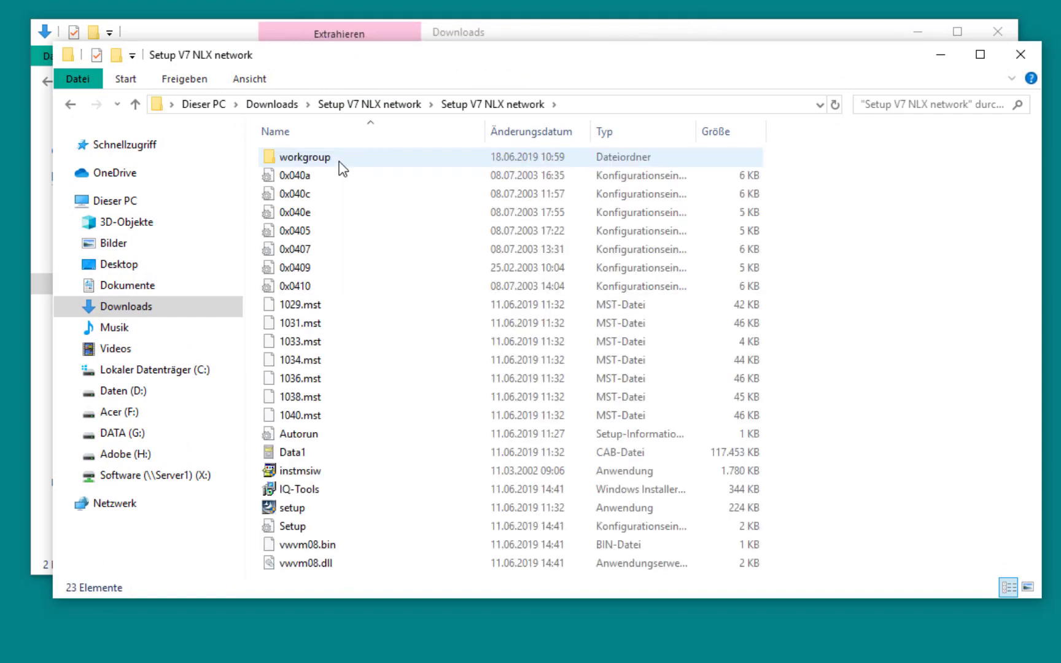
{"action": "left_click", "coordinate": [307, 511]}
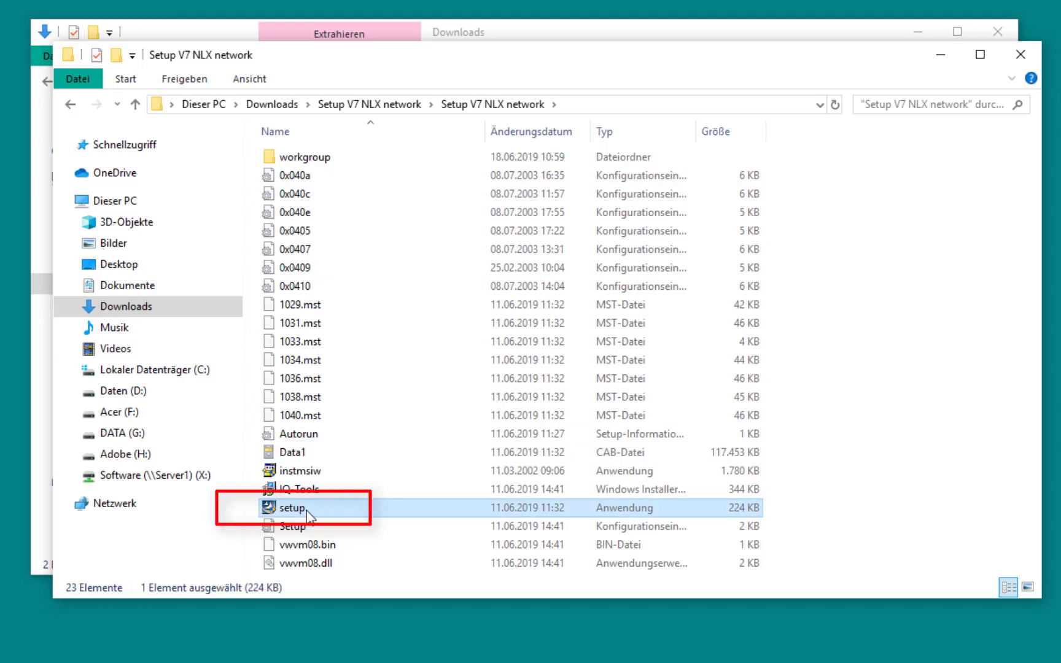
{"action": "right_click", "coordinate": [307, 512]}
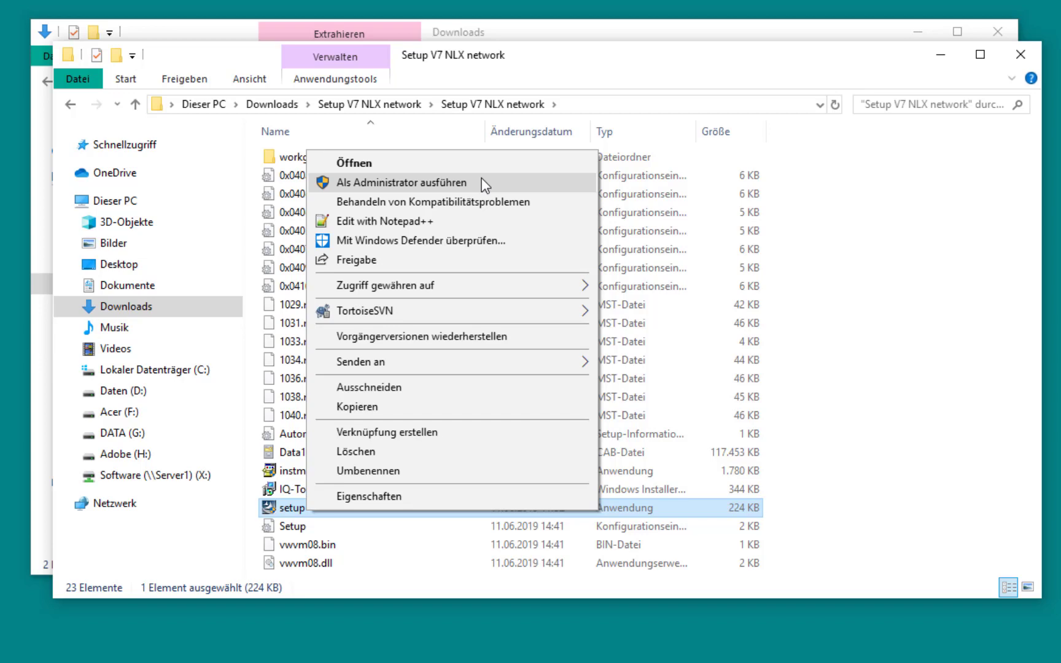
{"action": "left_click", "coordinate": [401, 182]}
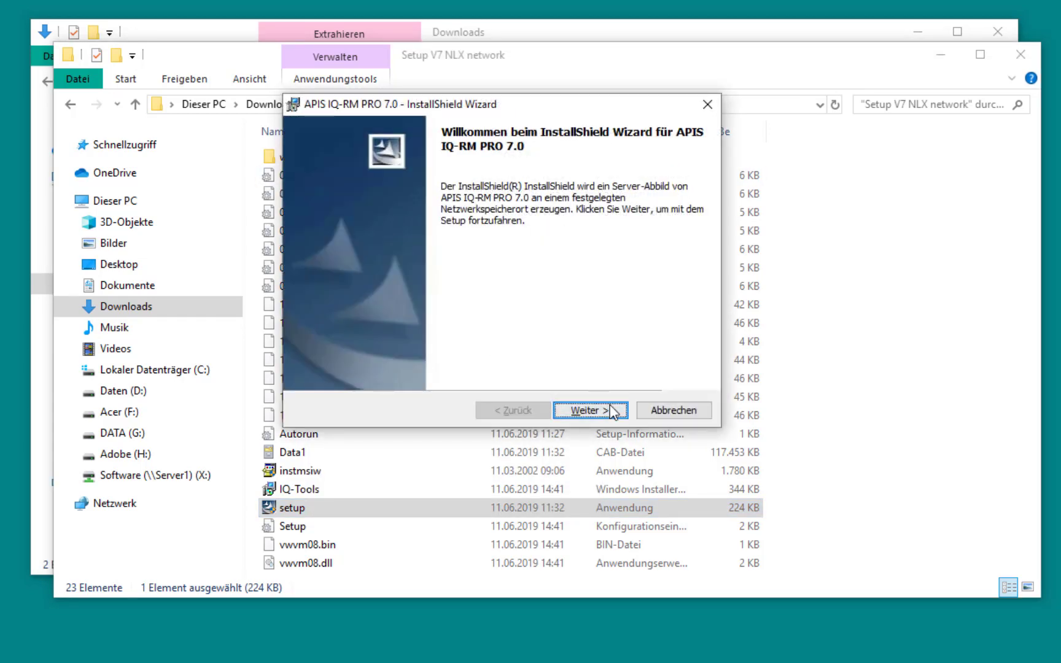
- Install the APIS IQ-RM PRO 7.0 server image to the network location X:\IQ-RM PRO\ and finish the wizard
{"action": "left_click", "coordinate": [610, 409]}
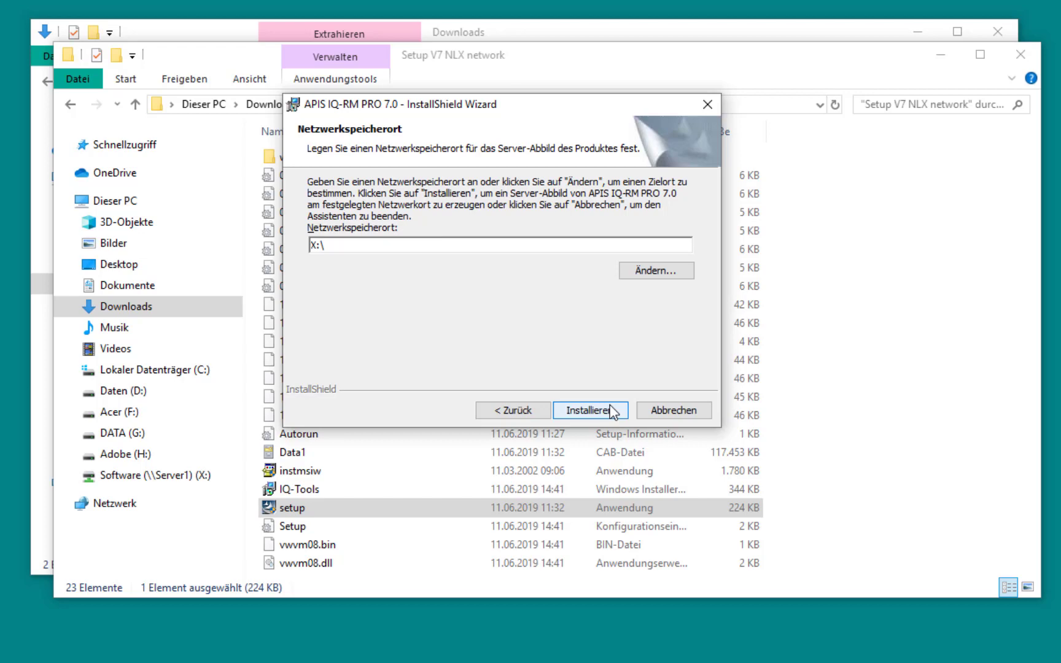
{"action": "left_click", "coordinate": [666, 270]}
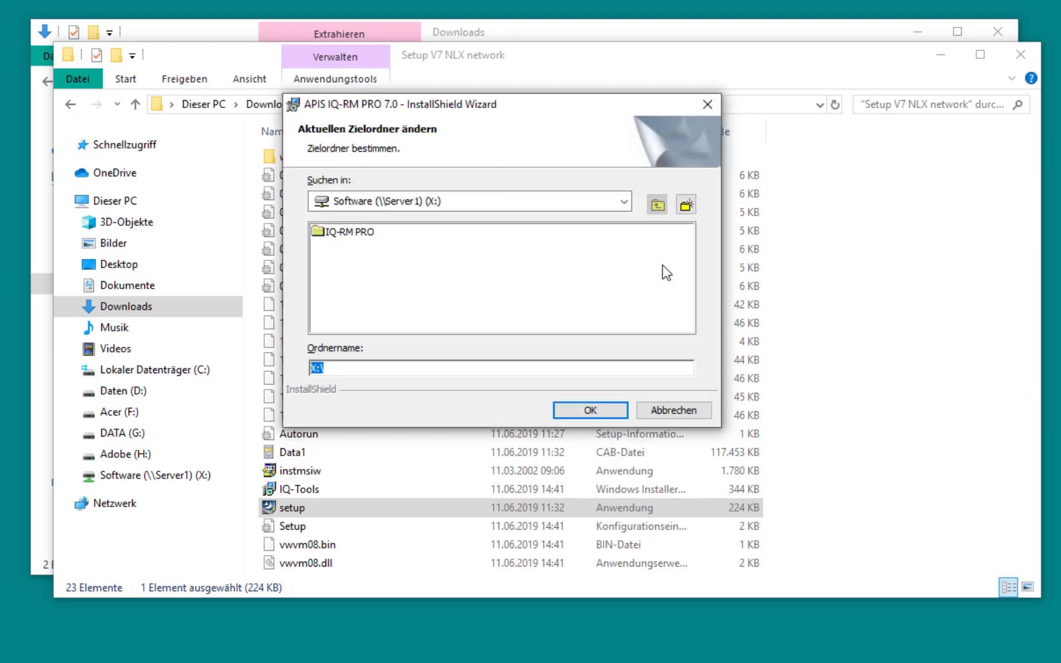
{"action": "double_click", "coordinate": [351, 231]}
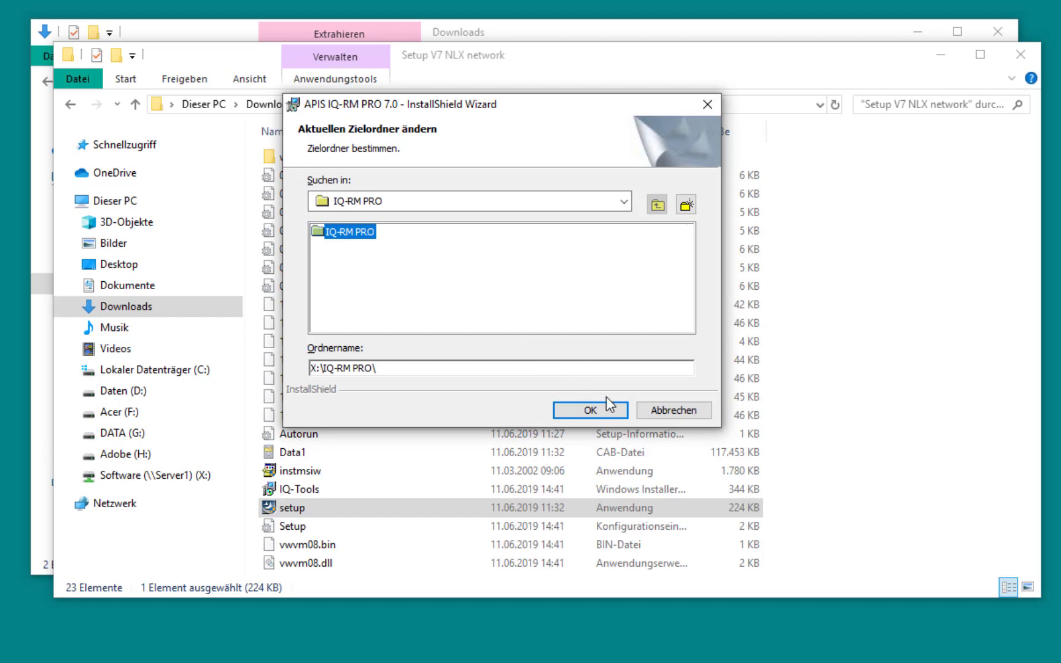
{"action": "left_click", "coordinate": [618, 406]}
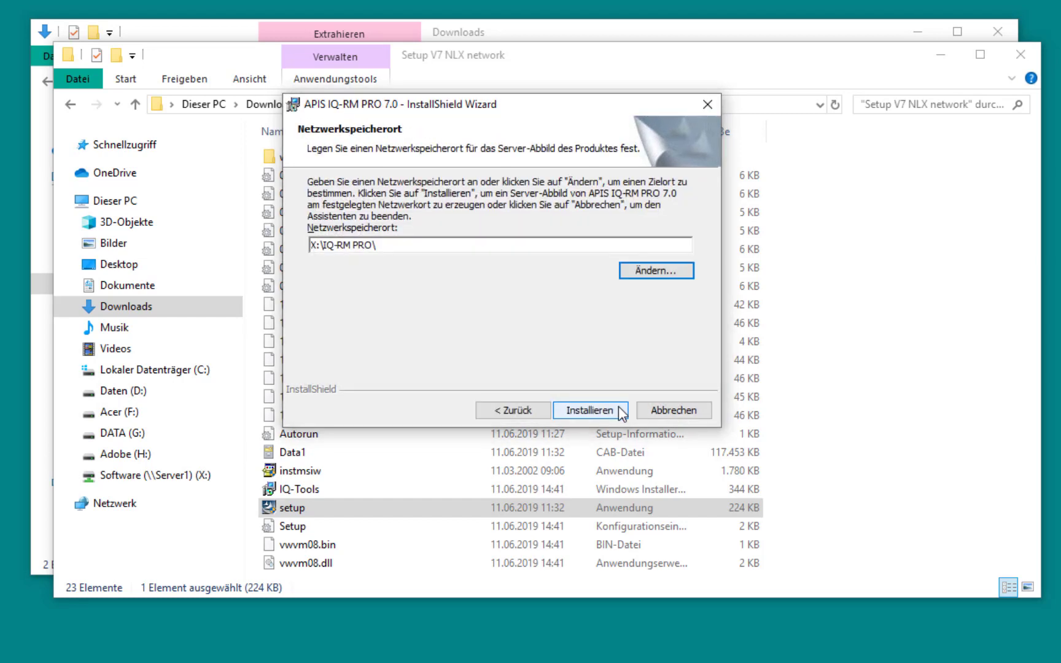
{"action": "left_click", "coordinate": [619, 407]}
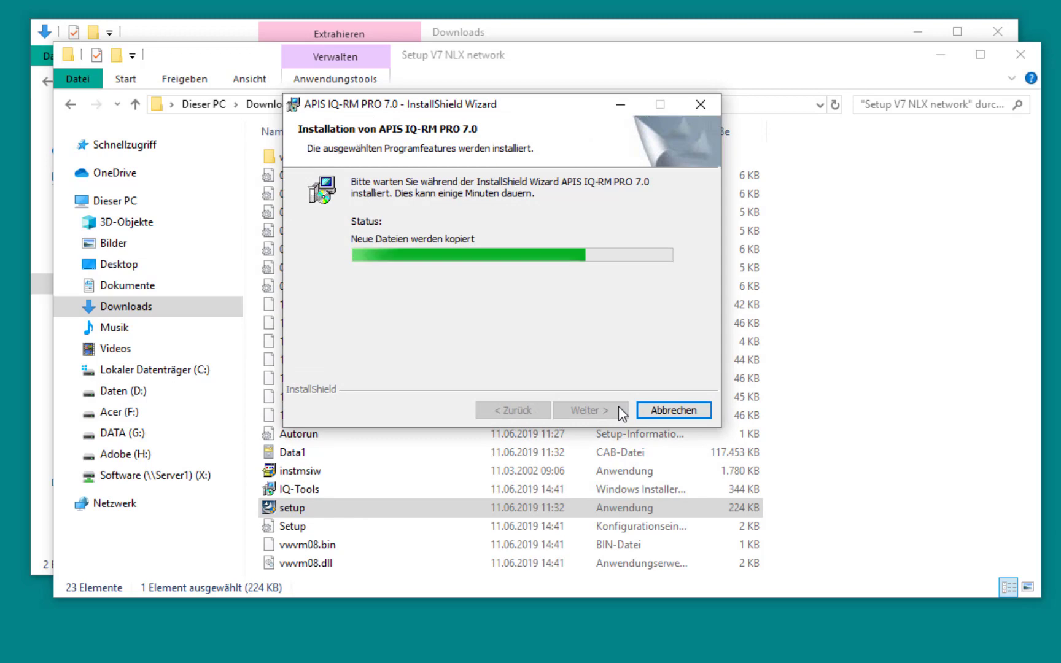
{"action": "left_click", "coordinate": [618, 407]}
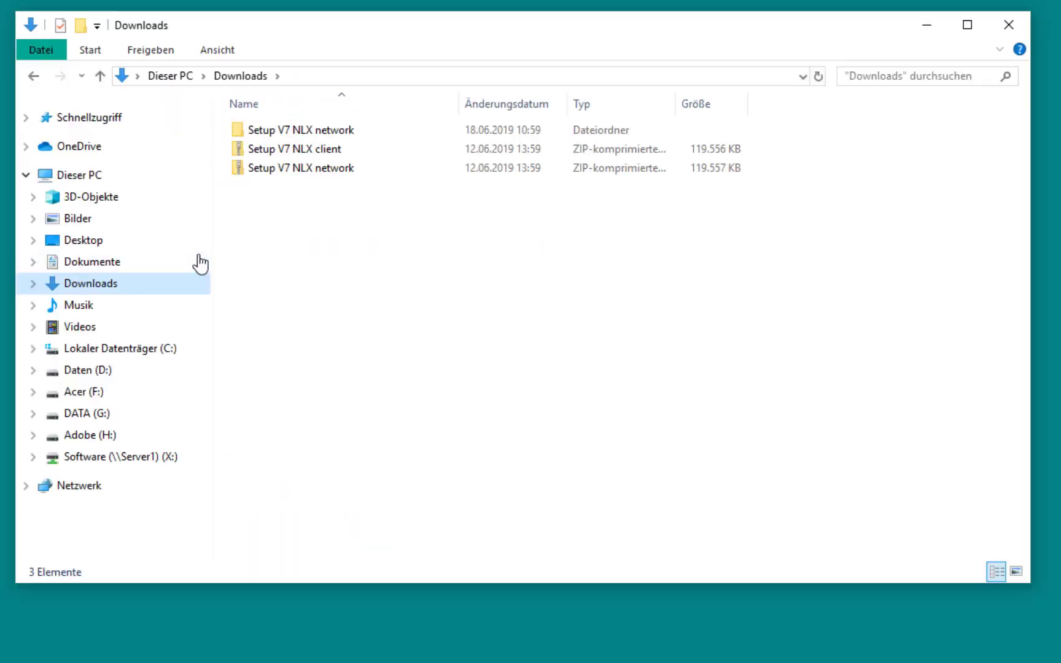
- Extract the Setup V7 NLX client ZIP archive into a folder of the same name in Downloads
{"action": "left_click", "coordinate": [316, 152]}
{"action": "right_click", "coordinate": [317, 153]}
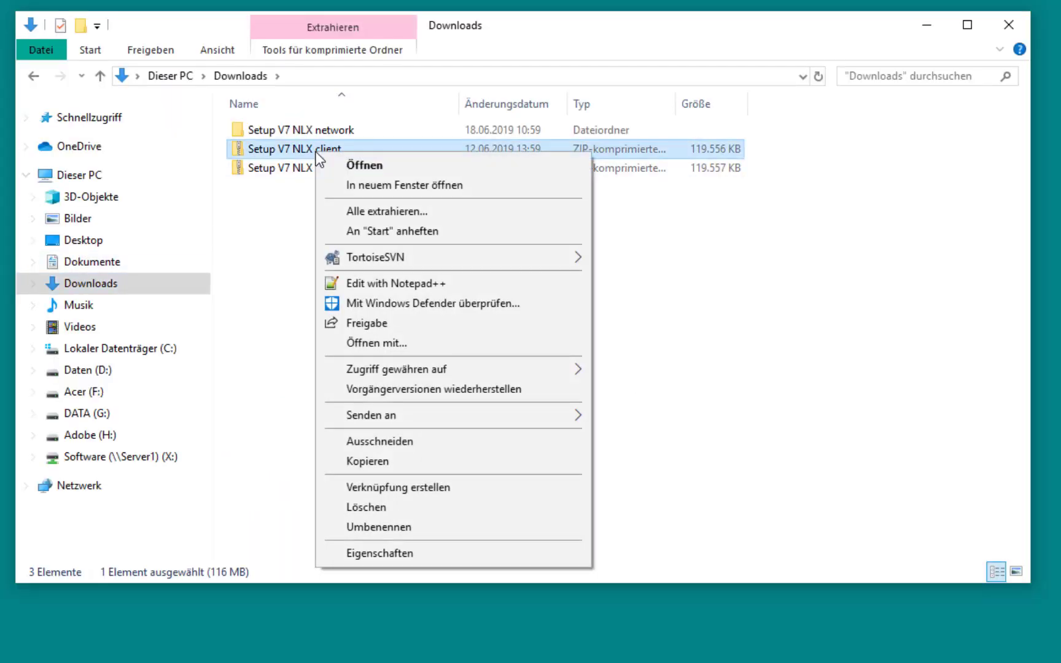
{"action": "left_click", "coordinate": [466, 213]}
{"action": "left_click", "coordinate": [650, 443]}
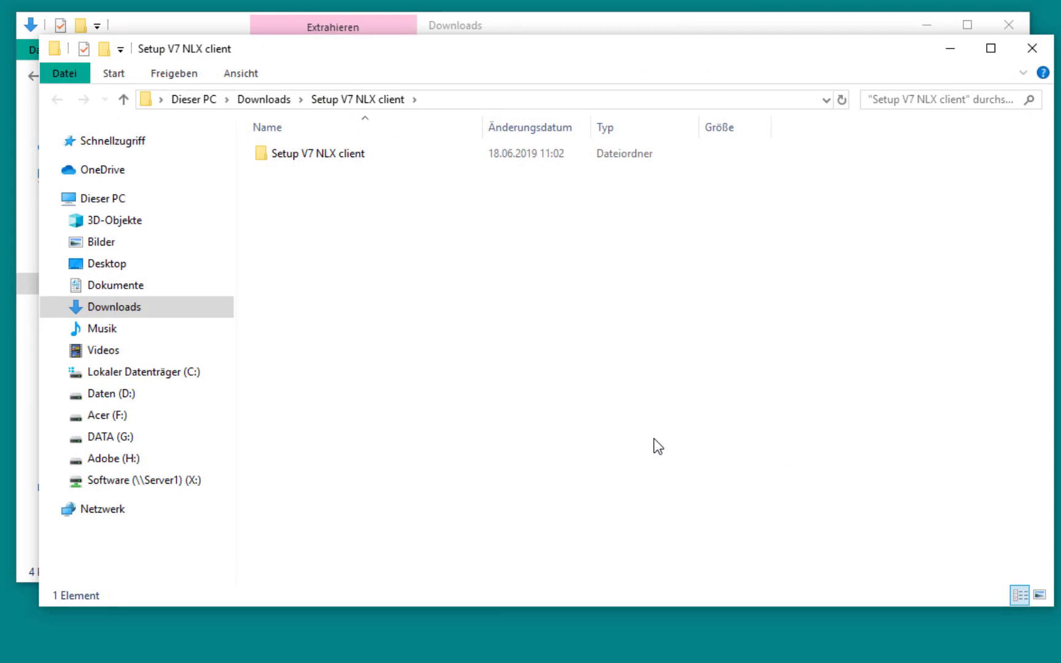
- Launch the setup application from the extracted inner Setup V7 NLX client folder
{"action": "left_click", "coordinate": [318, 157]}
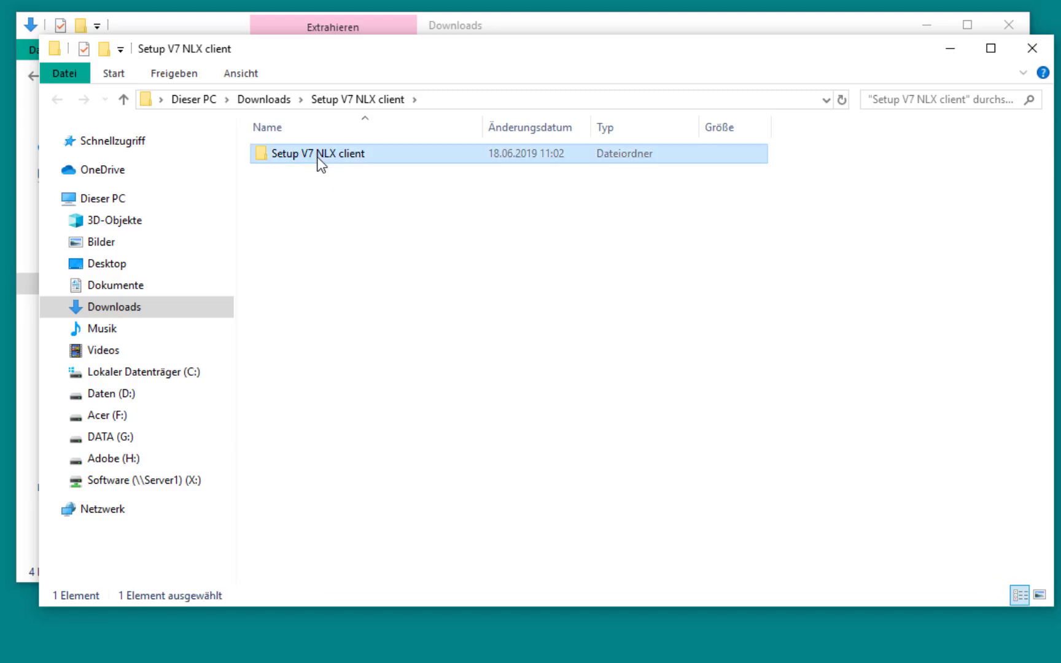
{"action": "double_click", "coordinate": [319, 156]}
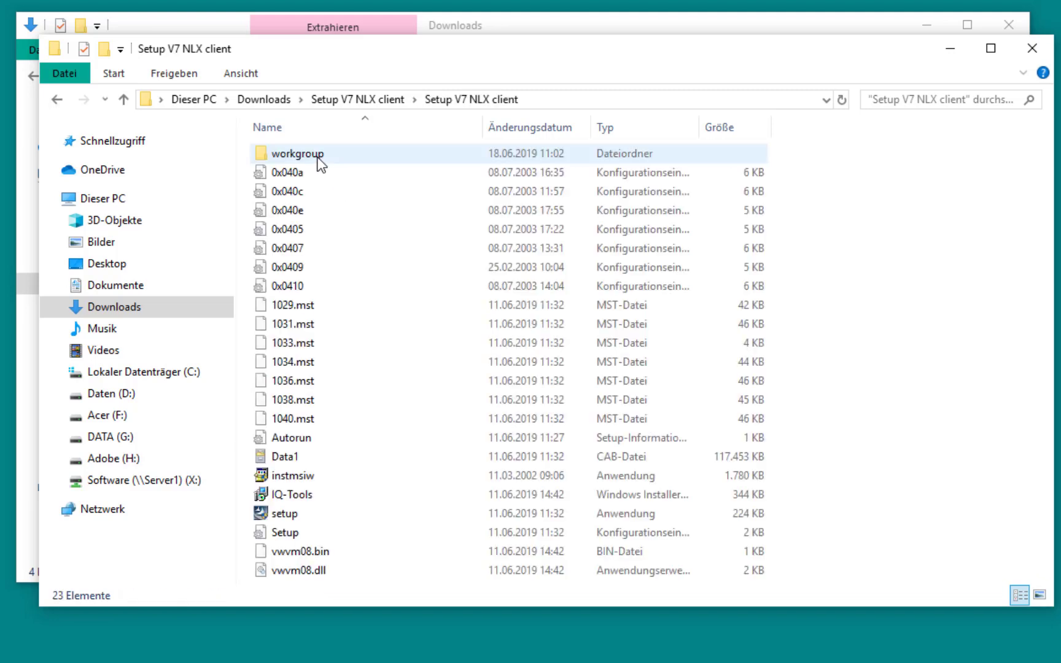
{"action": "double_click", "coordinate": [302, 516]}
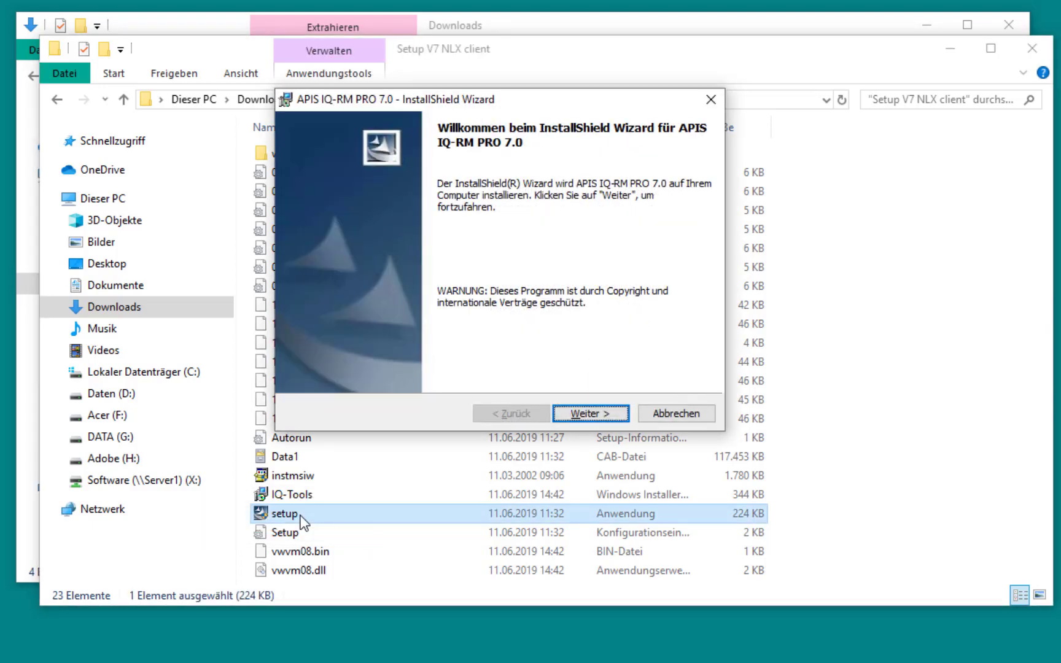
- Install the APIS IQ-RM PRO 7.0 client in the default destination folder and finish the wizard
{"action": "left_click", "coordinate": [609, 415]}
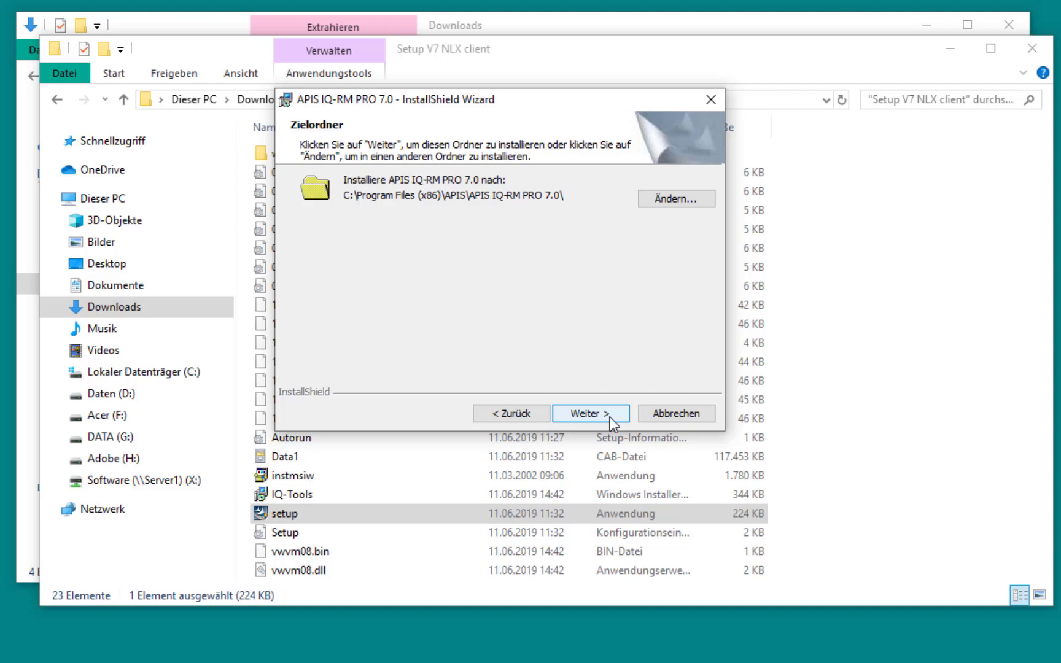
{"action": "left_click", "coordinate": [611, 416]}
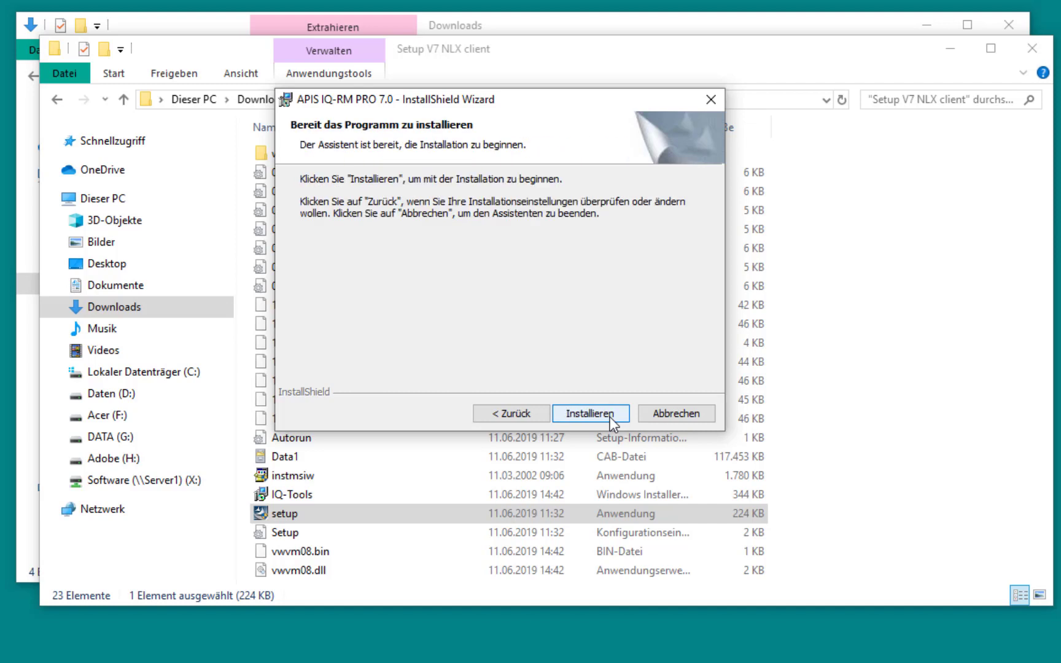
{"action": "left_click", "coordinate": [590, 414]}
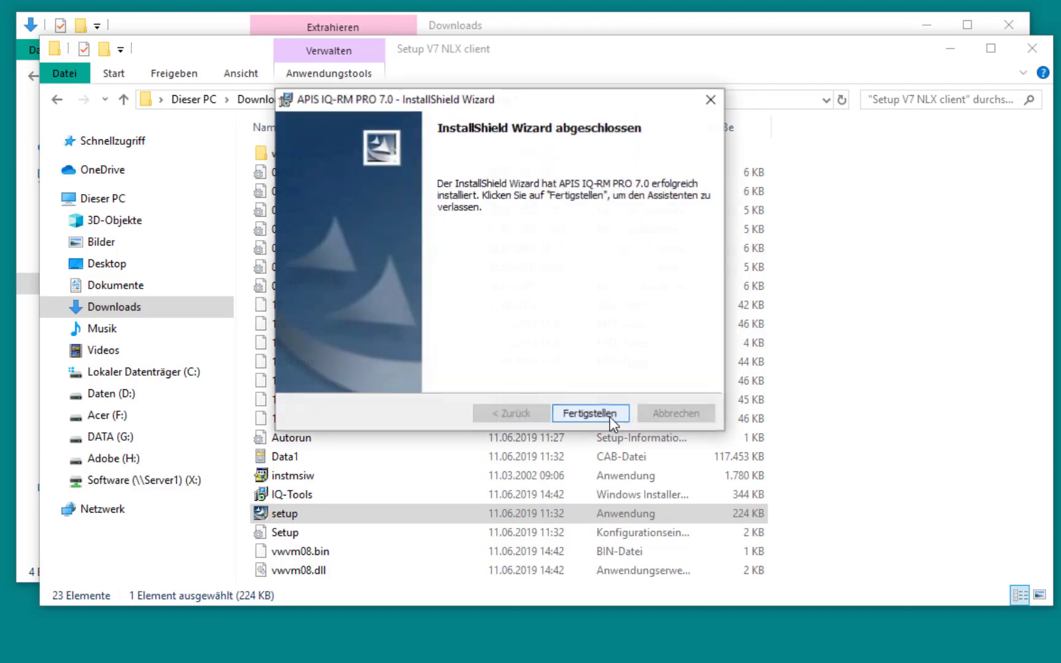
{"action": "left_click", "coordinate": [610, 417]}
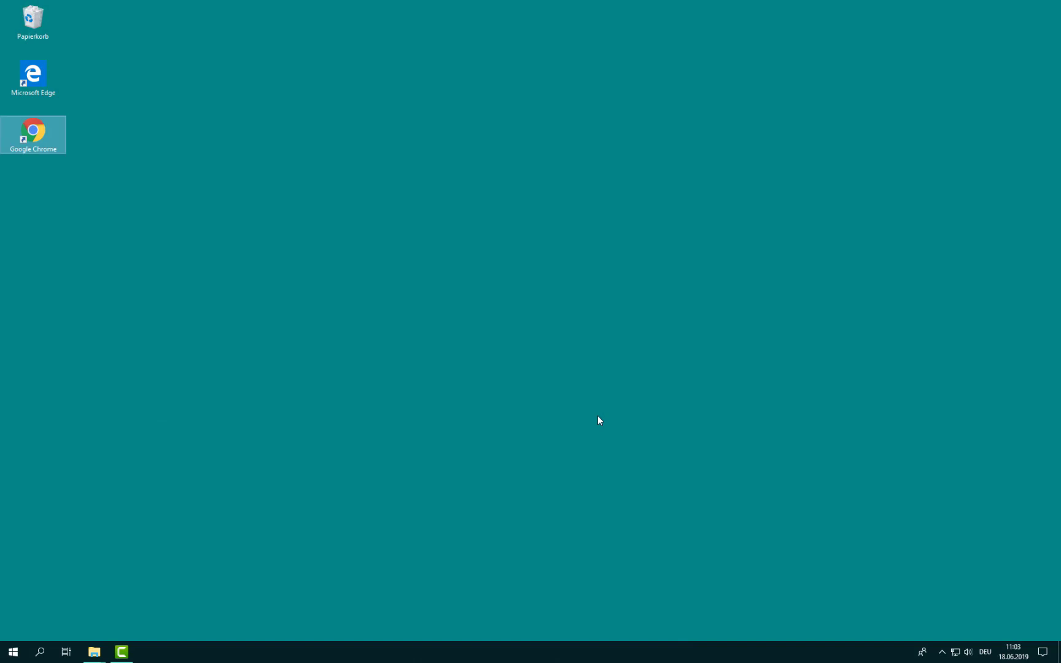
- Start IQ-RM PRO 7.0 with IQ-Data in Dokumente as the administration directory and adopt the version 6.5 settings
{"action": "left_click", "coordinate": [14, 651]}
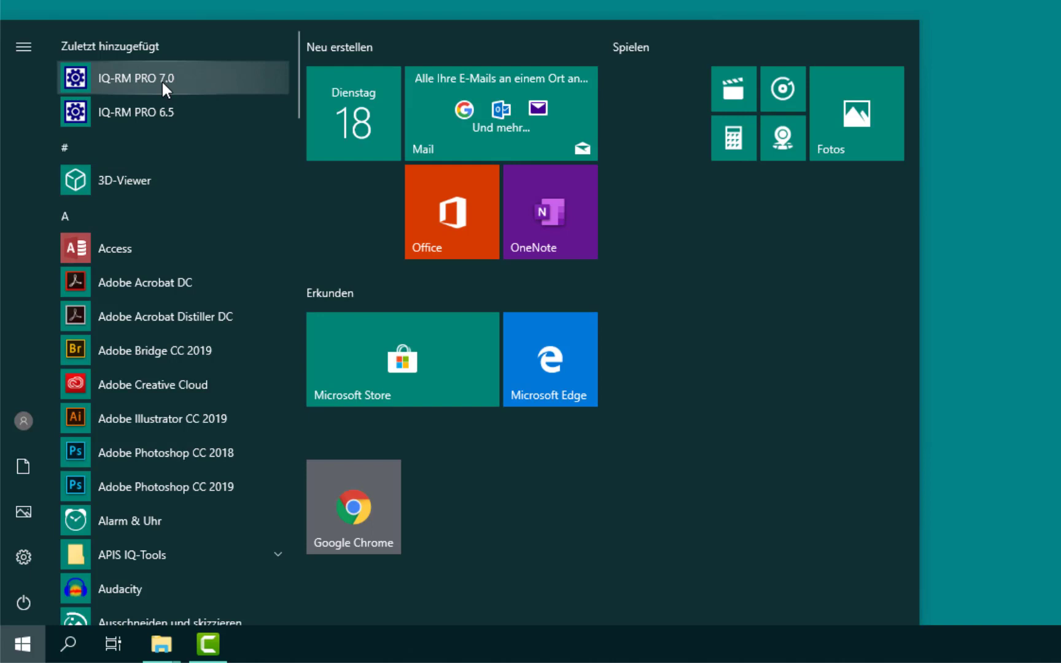
{"action": "left_click", "coordinate": [162, 80]}
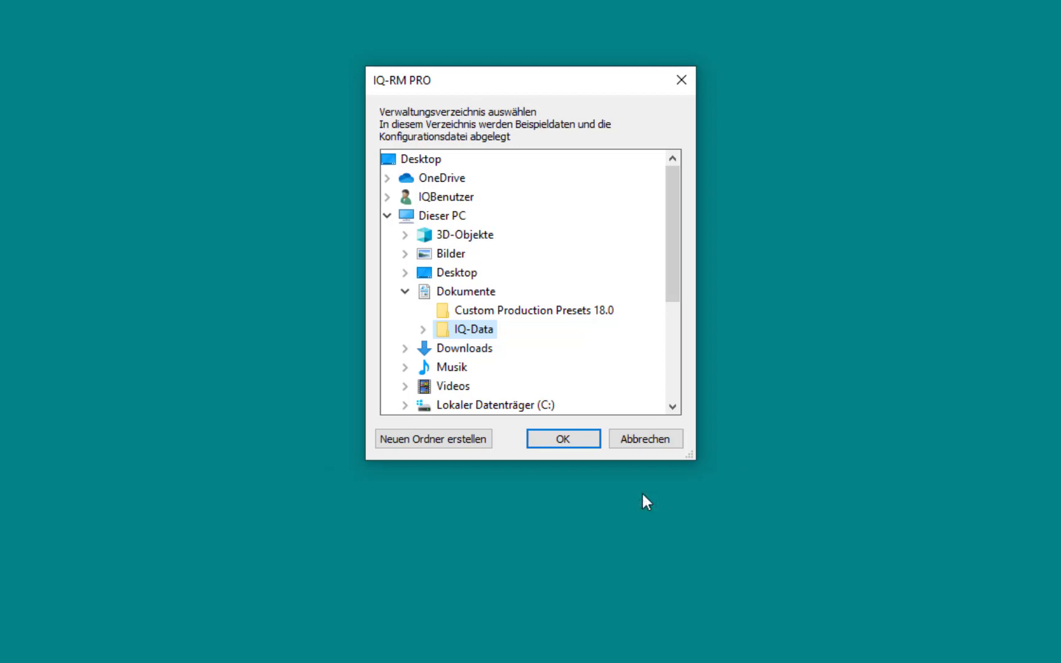
{"action": "left_click", "coordinate": [594, 443]}
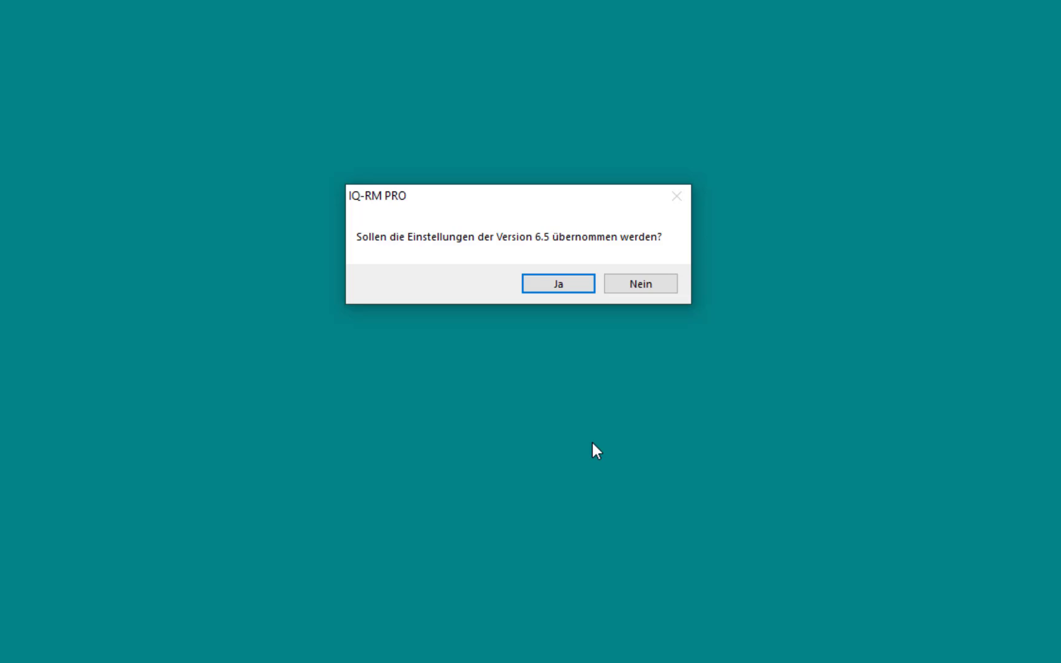
{"action": "left_click", "coordinate": [580, 287]}
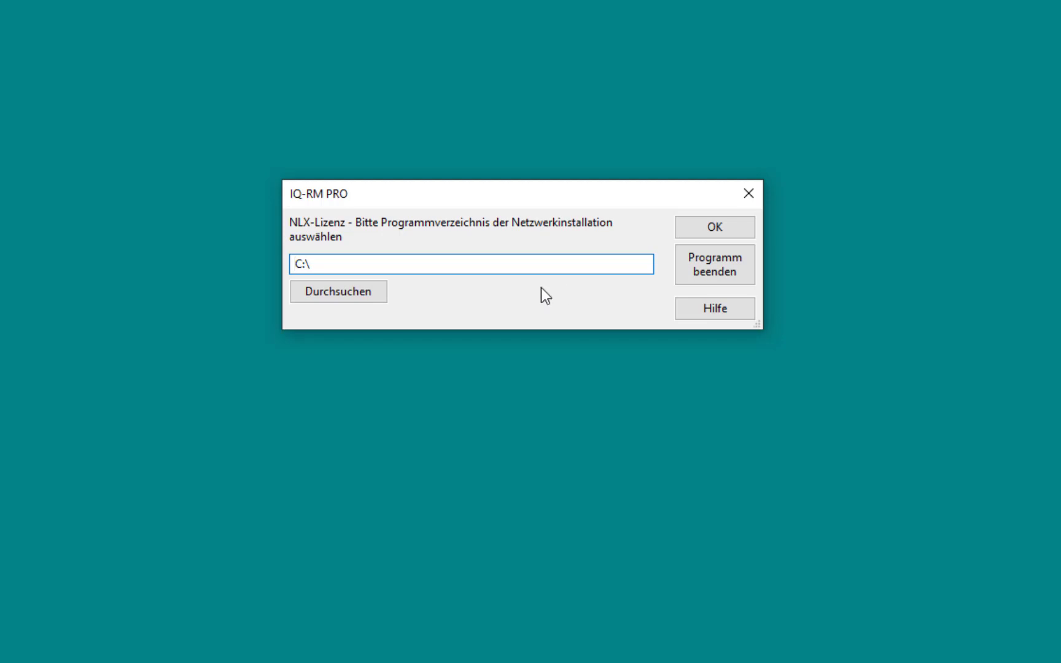
- Set the program directory of the network installation for the NLX licence to the IQ-RM PRO folder on drive X:
{"action": "left_click", "coordinate": [370, 292]}
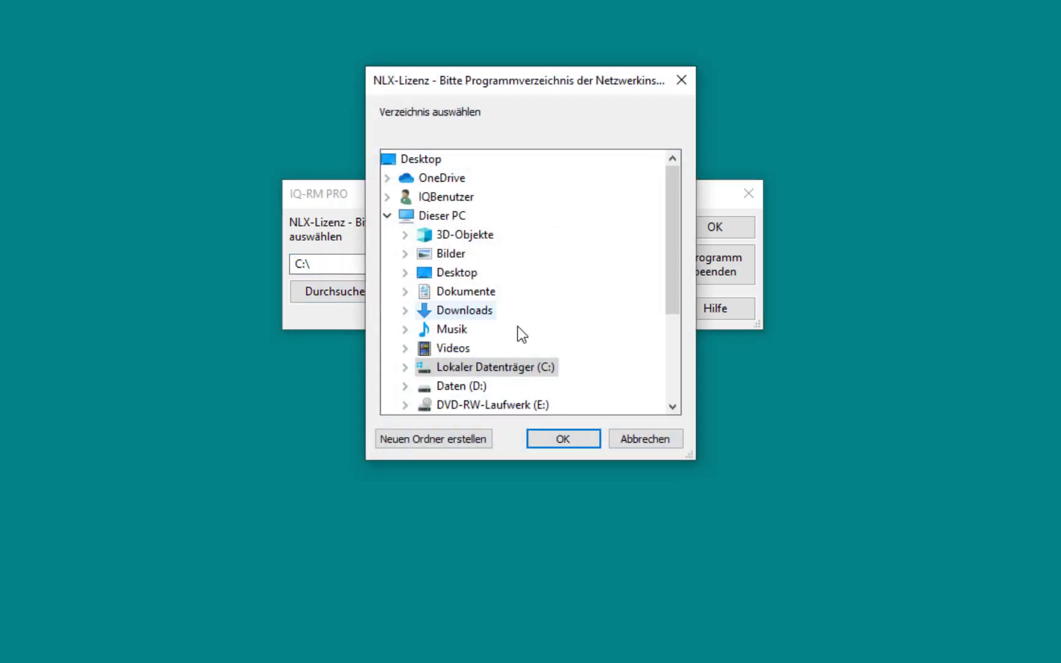
{"action": "scroll", "coordinate": [526, 328], "scroll_direction": "down", "scroll_amount": 2}
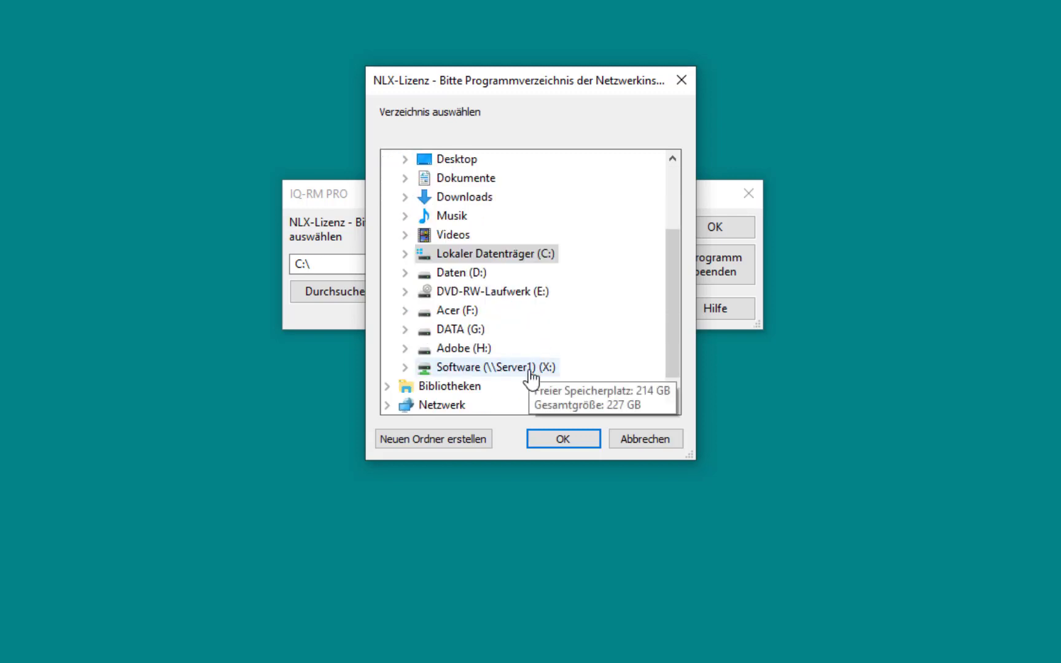
{"action": "left_click", "coordinate": [530, 372]}
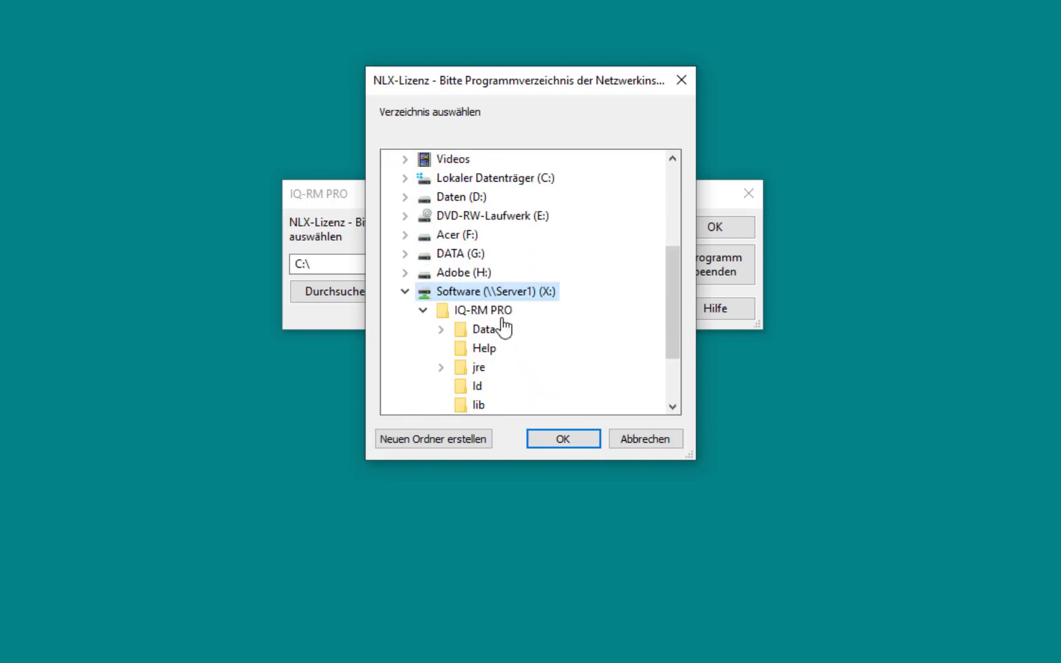
{"action": "left_click", "coordinate": [497, 313]}
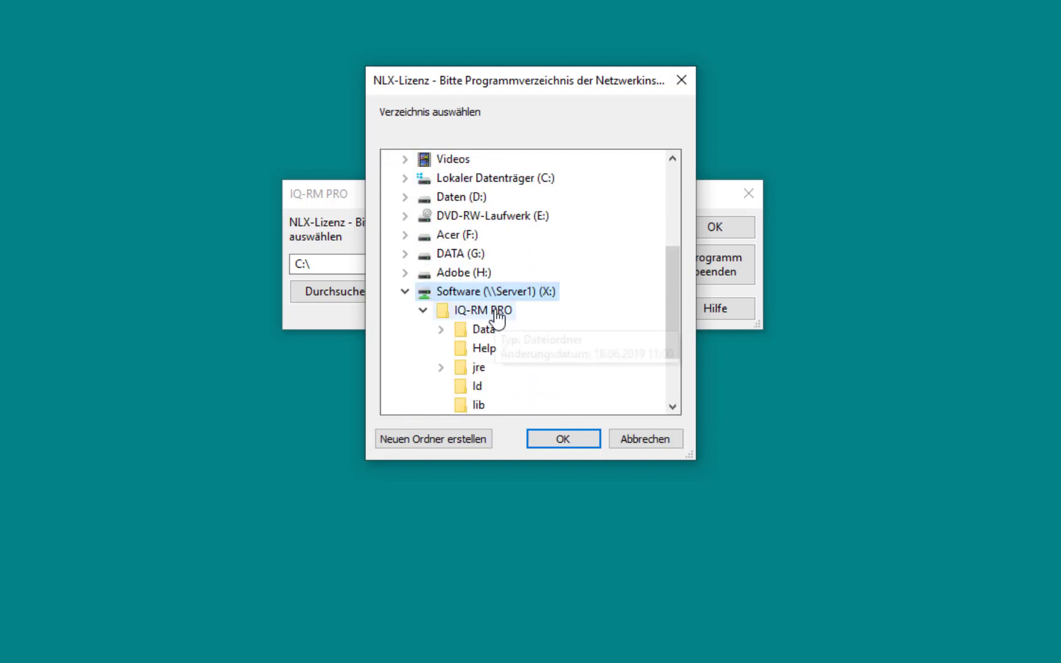
{"action": "left_click", "coordinate": [581, 437]}
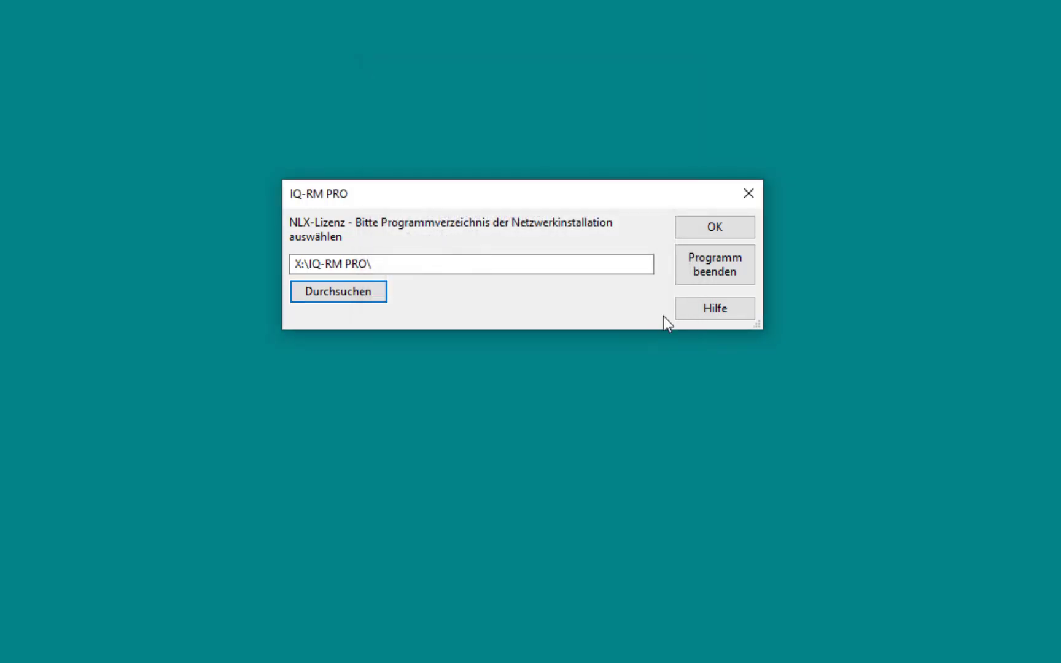
{"action": "left_click", "coordinate": [738, 229]}
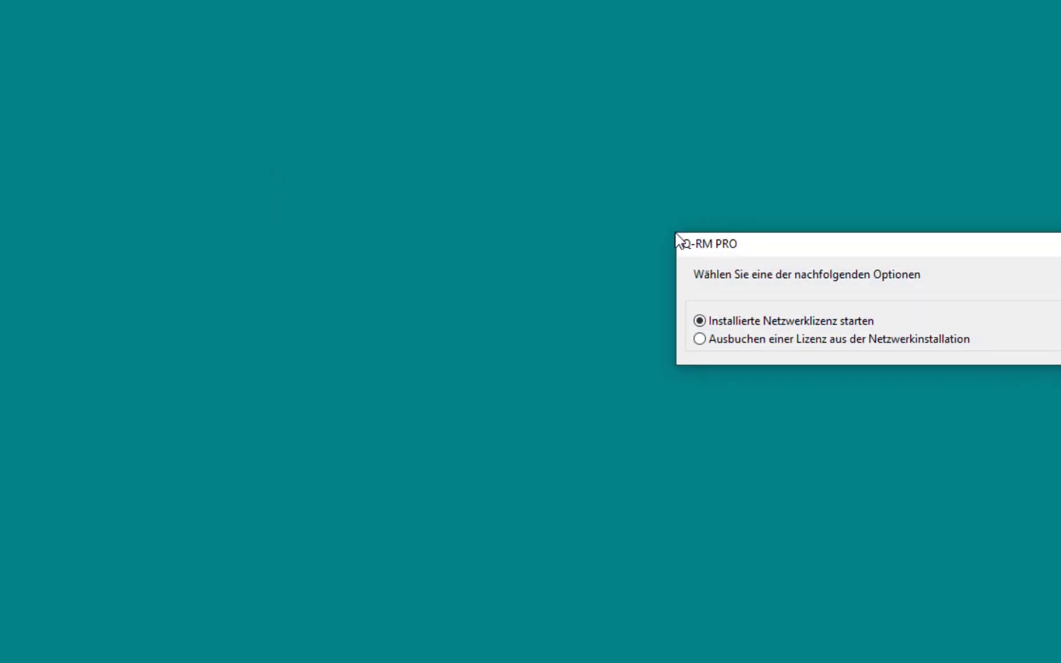
- Check out a licence from the network installation with 28.06.2019 as its expiry date
{"action": "left_click_drag", "start_coordinate": [732, 250], "coordinate": [442, 263]}
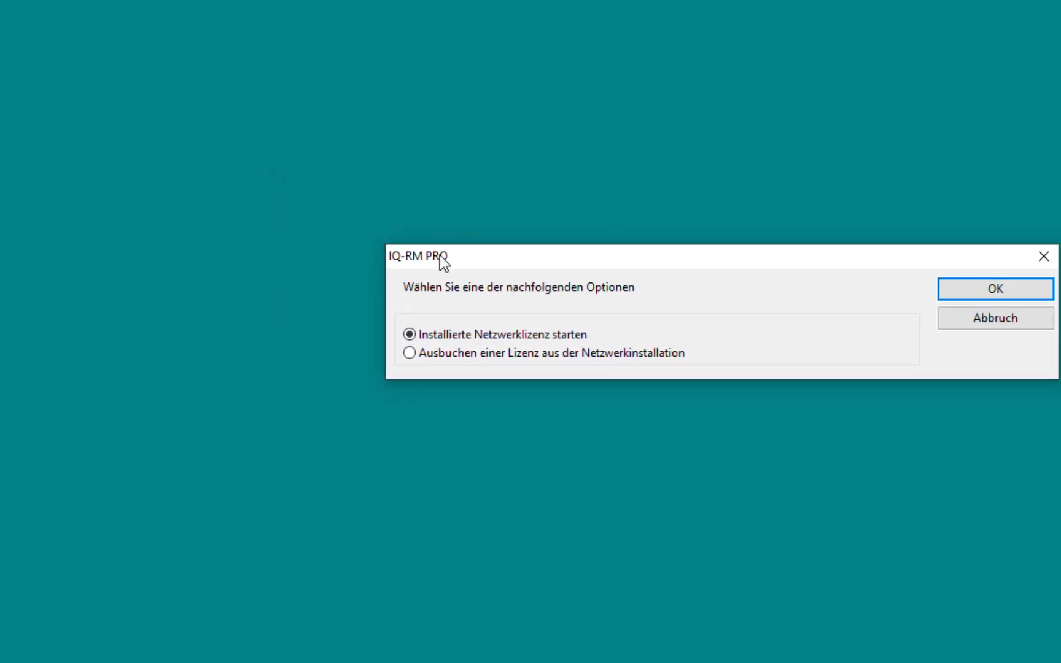
{"action": "left_click", "coordinate": [619, 352]}
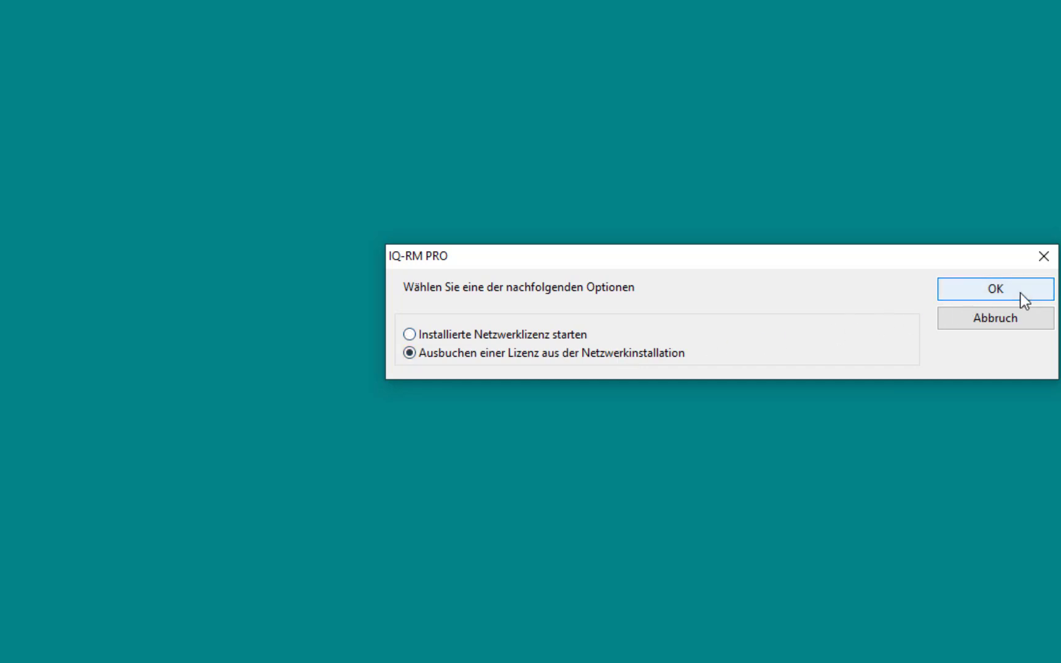
{"action": "left_click", "coordinate": [1022, 295]}
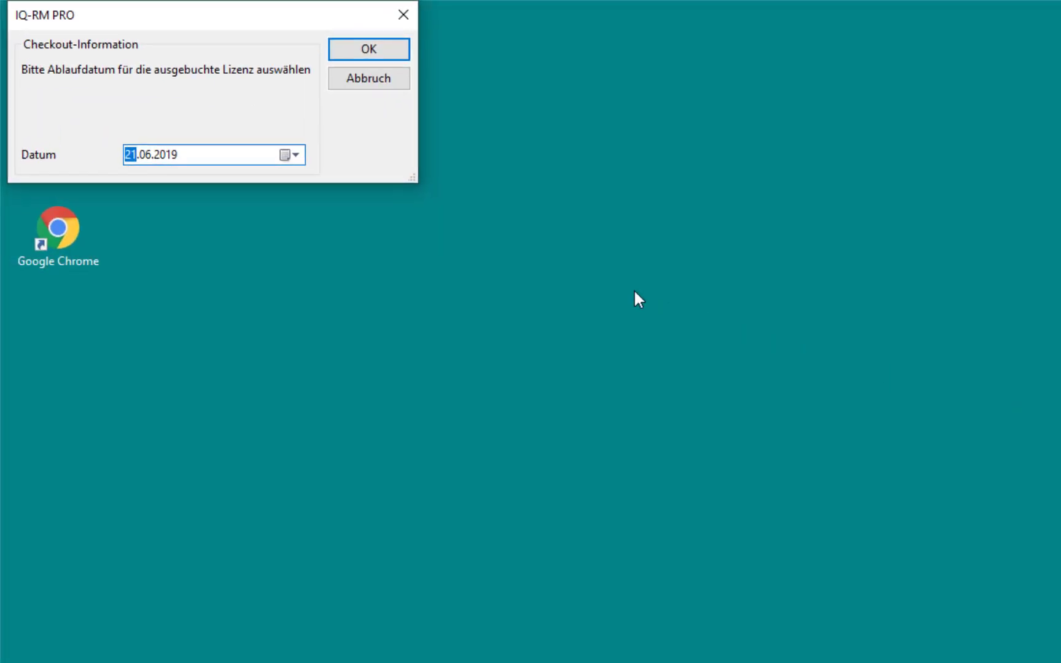
{"action": "left_click", "coordinate": [302, 160]}
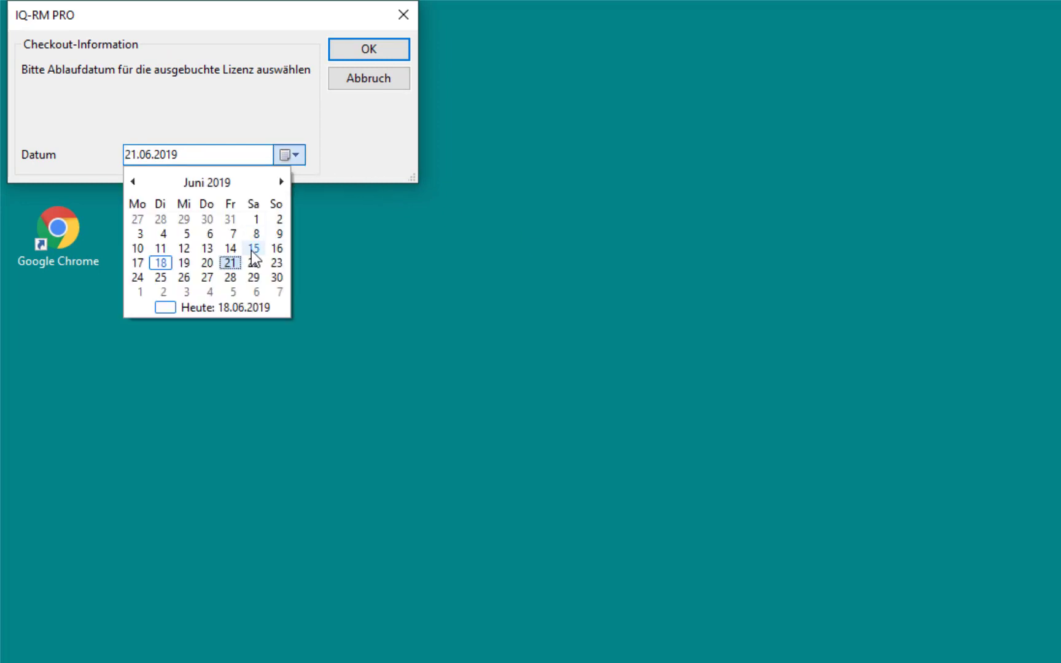
{"action": "left_click", "coordinate": [230, 277]}
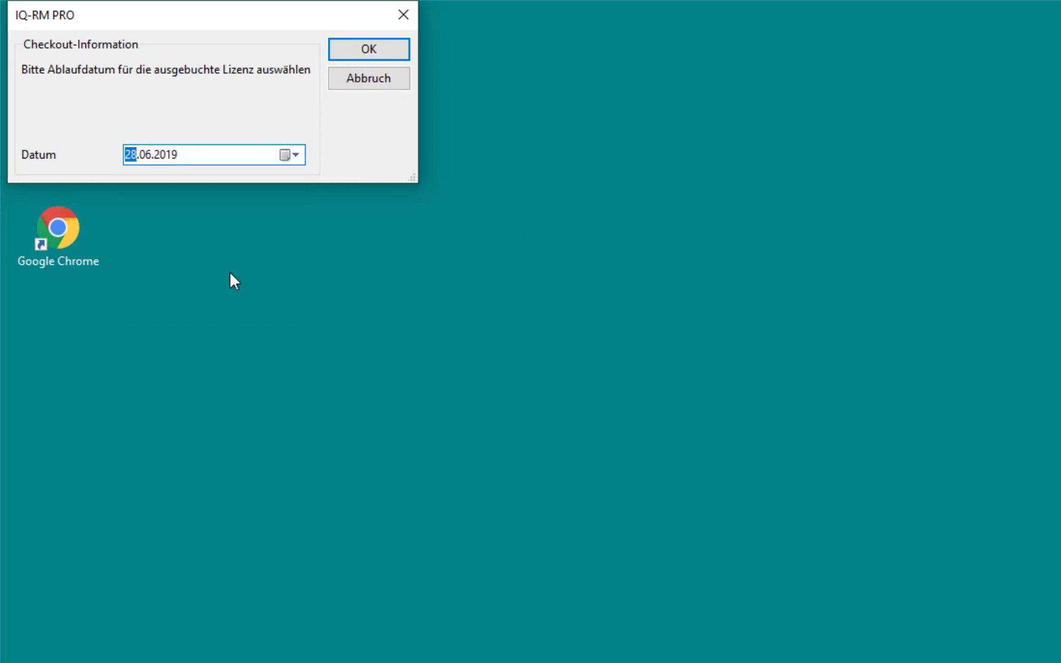
{"action": "left_click", "coordinate": [394, 54]}
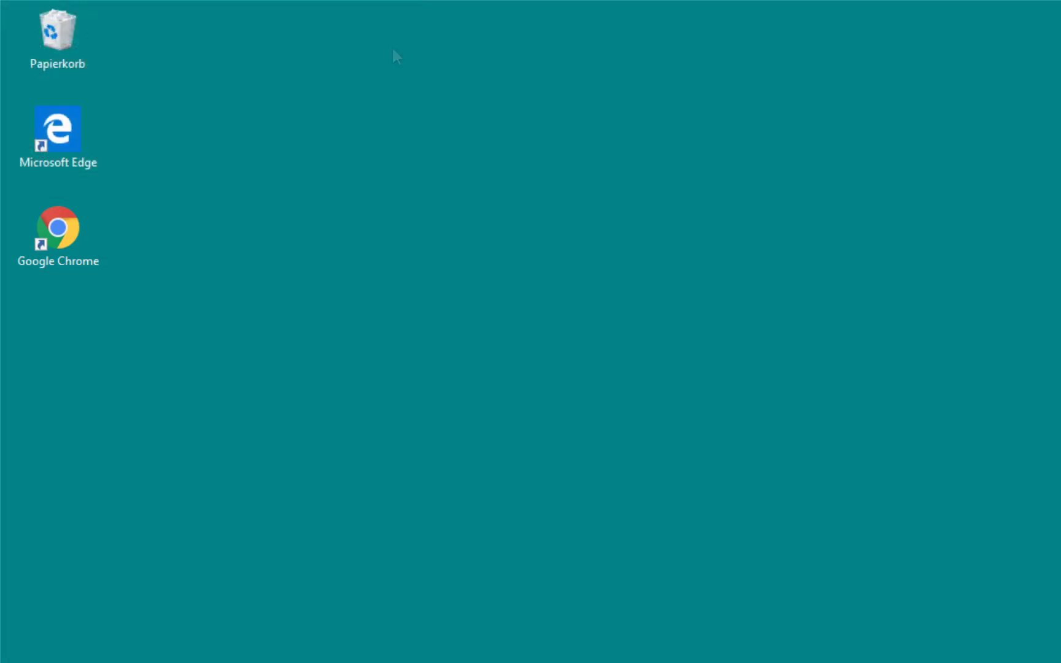